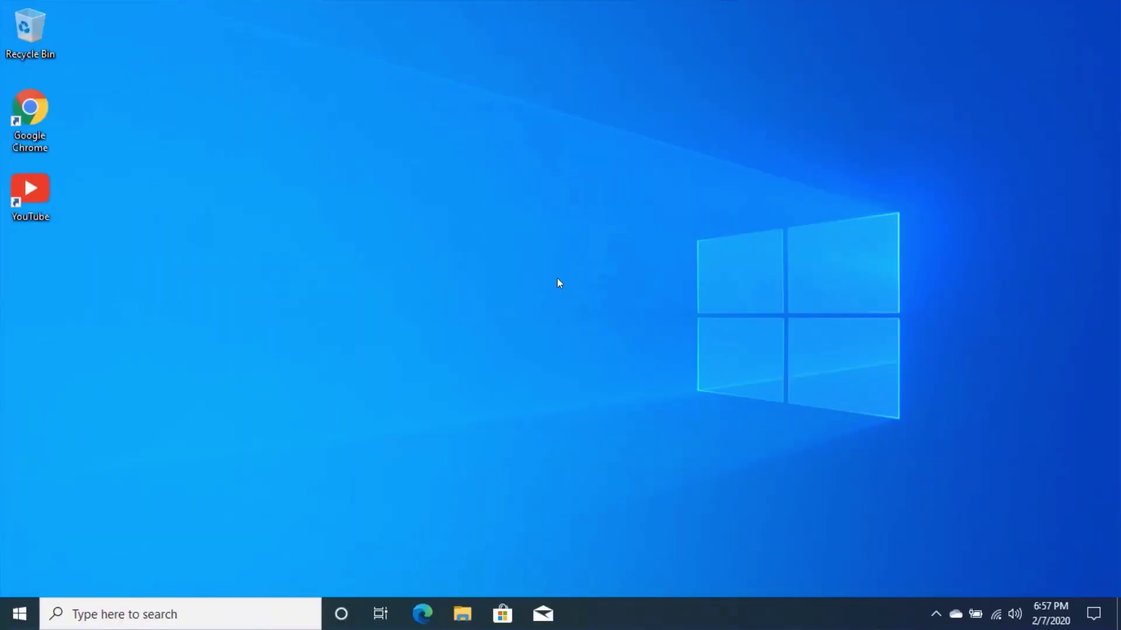
Launch Chrome, load google.com and search Google for 'du meter'
{"action": "double_click", "coordinate": [25, 114]}
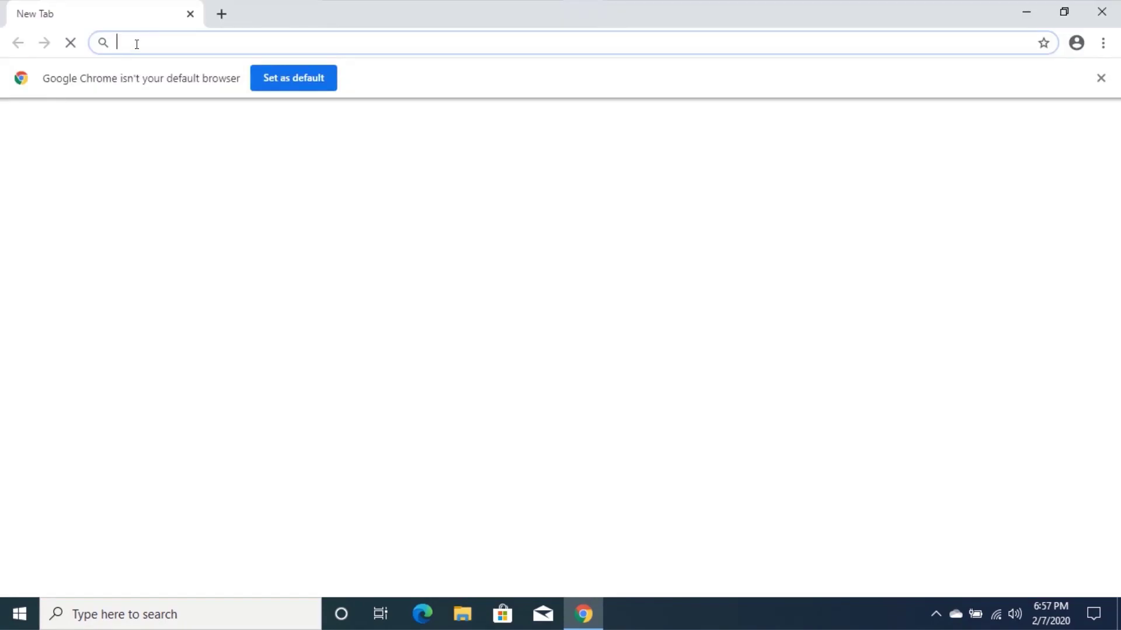
{"action": "type", "text": "googl"}
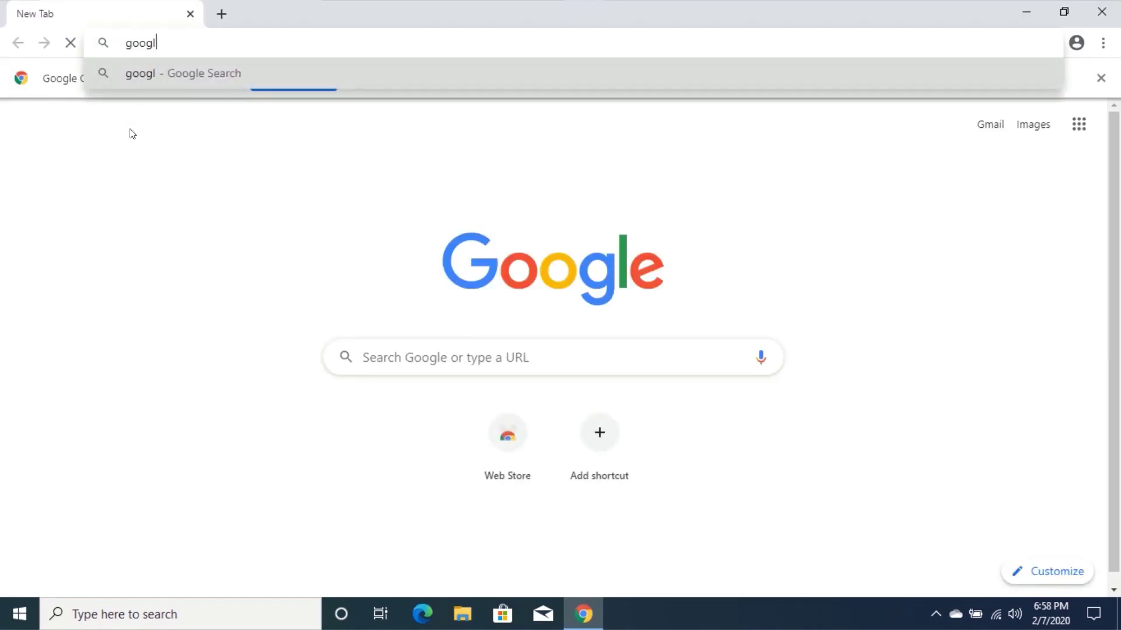
{"action": "type", "text": "e.com"}
{"action": "key", "text": "Return"}
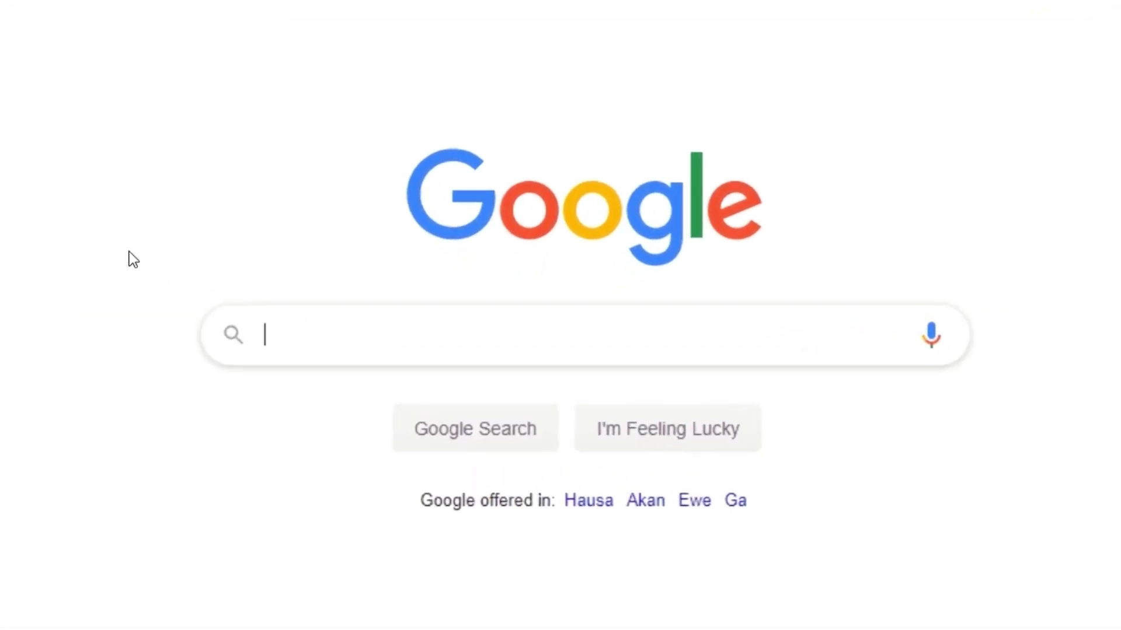
{"action": "type", "text": "du meter"}
{"action": "key", "text": "Return"}
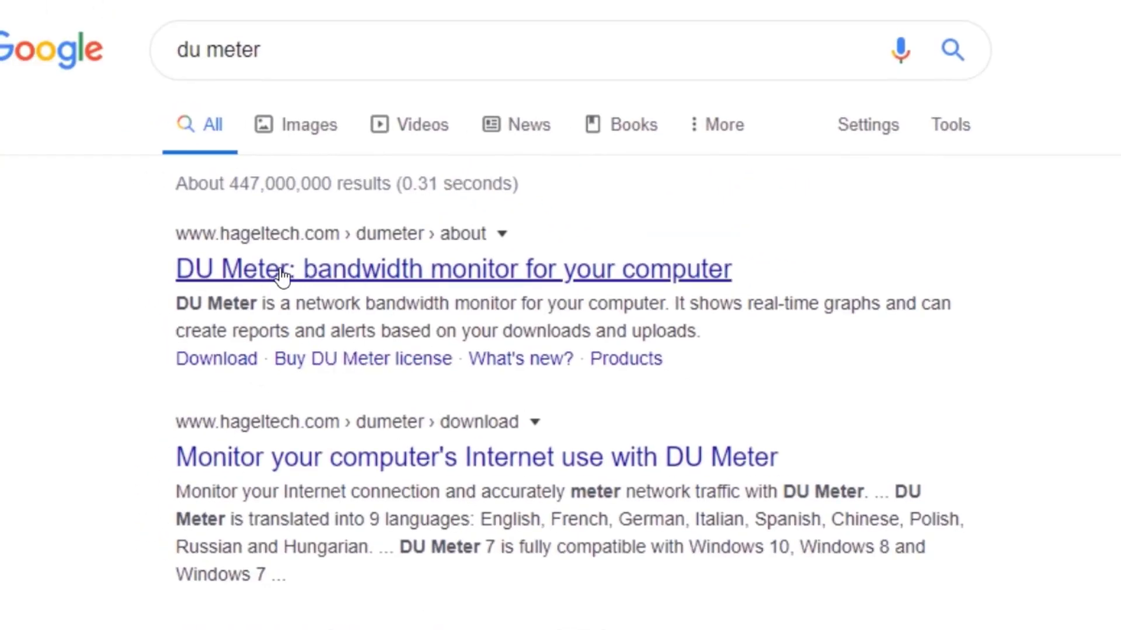
Download DUMeter-Install.exe from the official DU Meter site, then close Chrome
{"action": "left_click", "coordinate": [285, 274]}
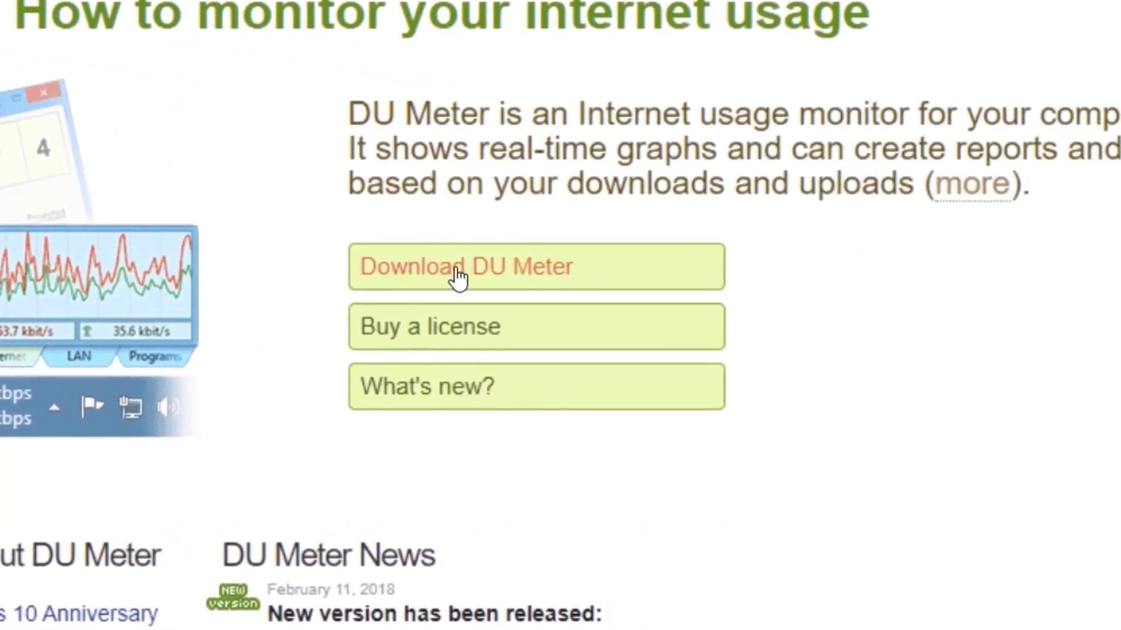
{"action": "left_click", "coordinate": [510, 259]}
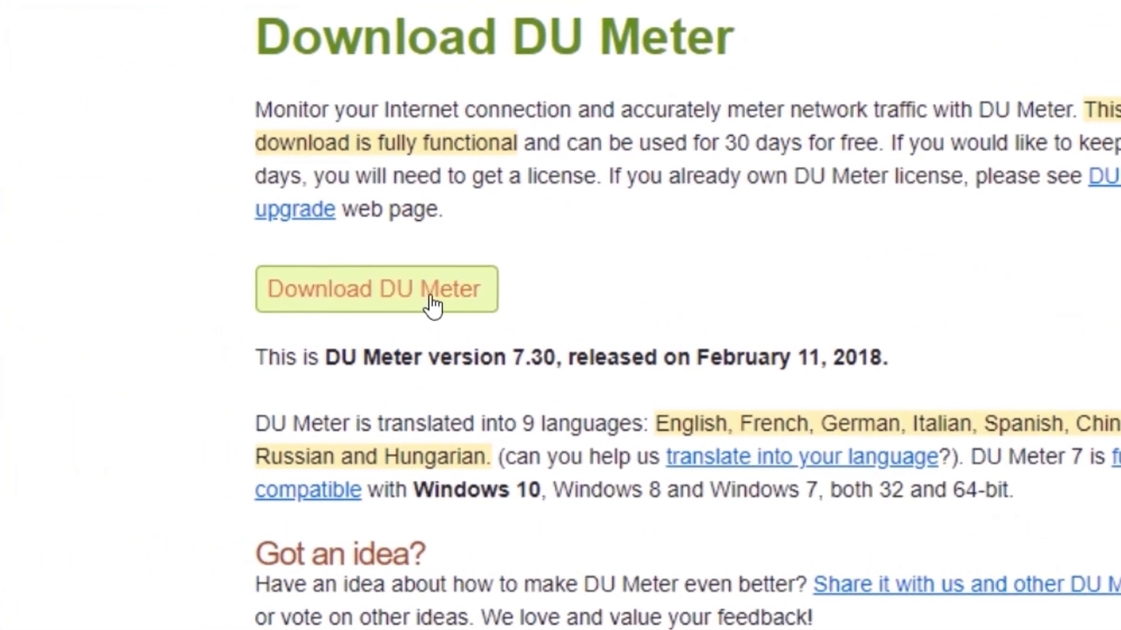
{"action": "left_click", "coordinate": [353, 302]}
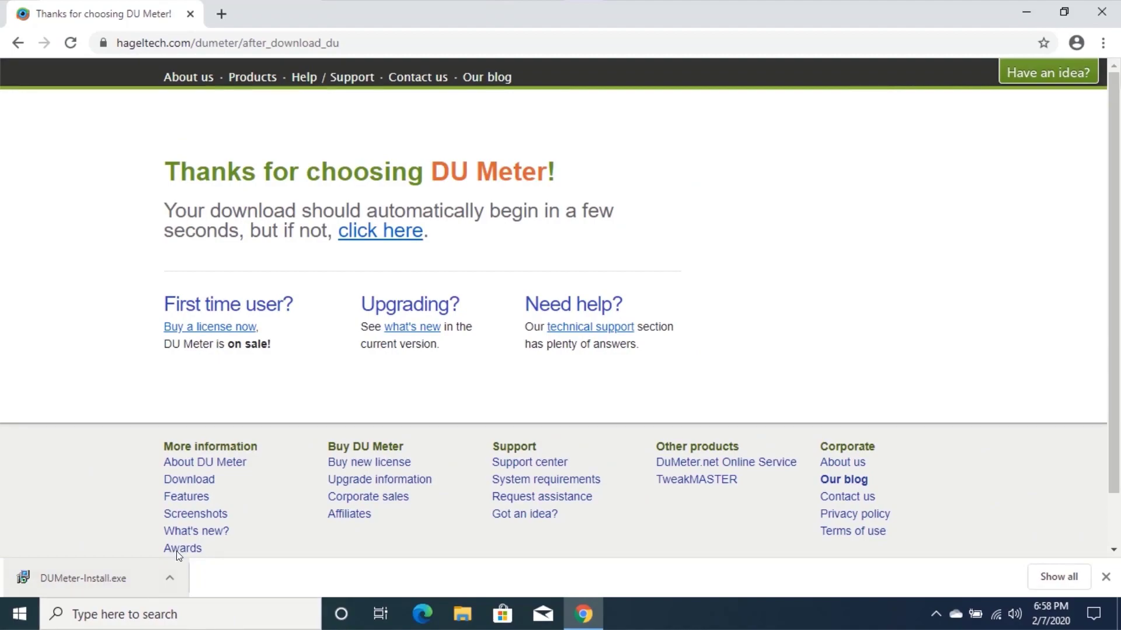
{"action": "left_click", "coordinate": [1101, 12]}
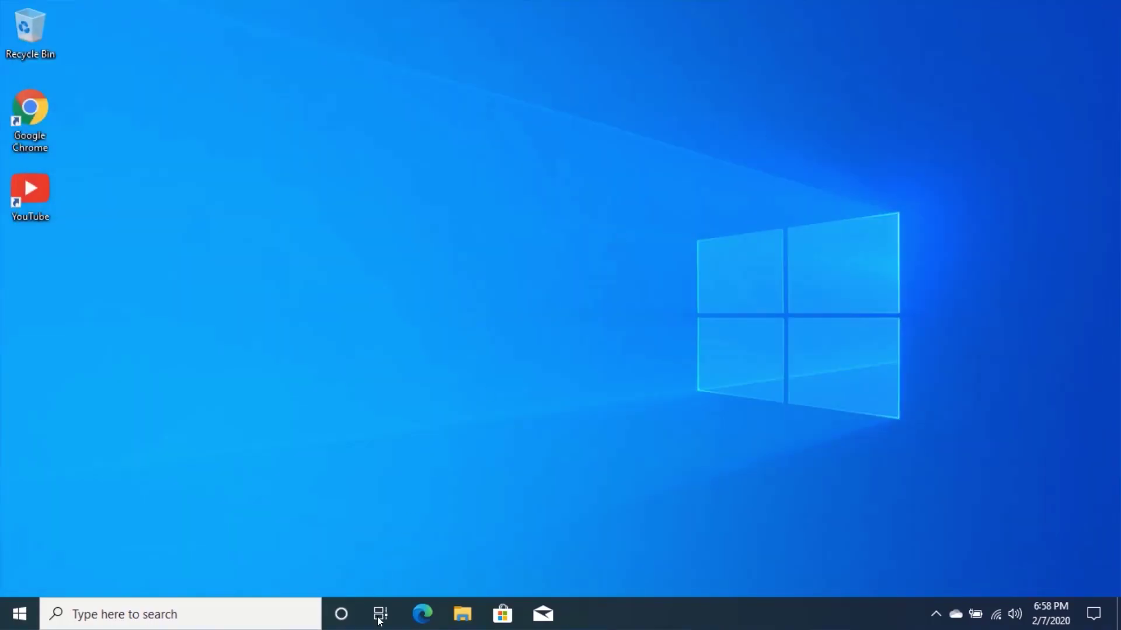
Run DUMeter-Install.exe from the Downloads folder in File Explorer
{"action": "left_click", "coordinate": [463, 615]}
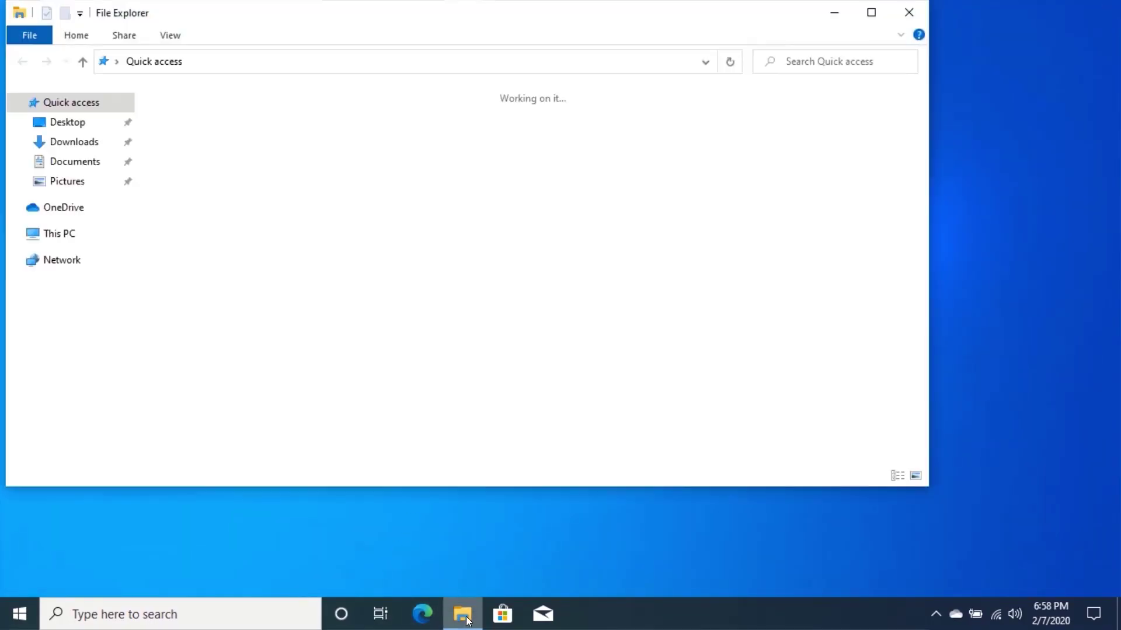
{"action": "left_click", "coordinate": [73, 142]}
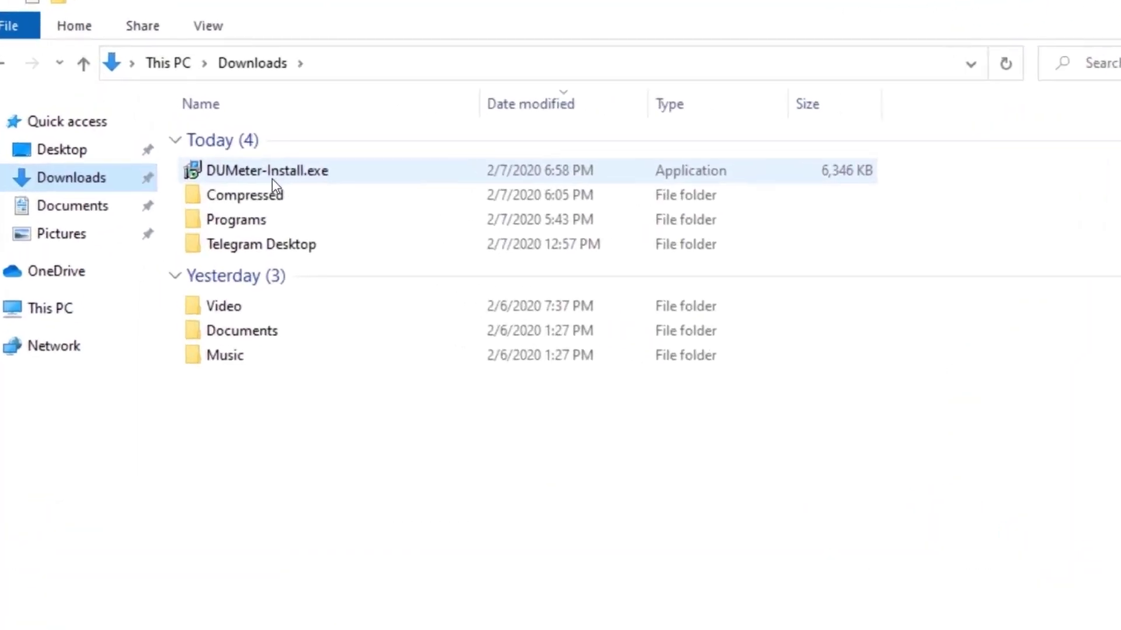
{"action": "left_click", "coordinate": [243, 138]}
{"action": "double_click", "coordinate": [338, 186]}
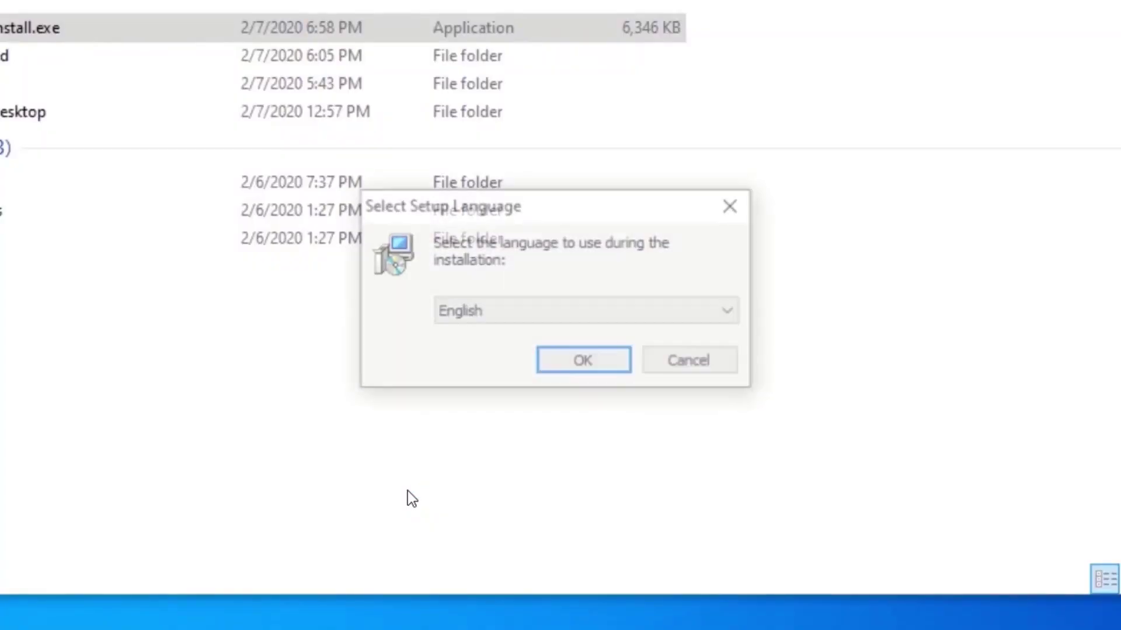
Install DU Meter in English, accepting the license agreement and the default install location
{"action": "left_click", "coordinate": [576, 362]}
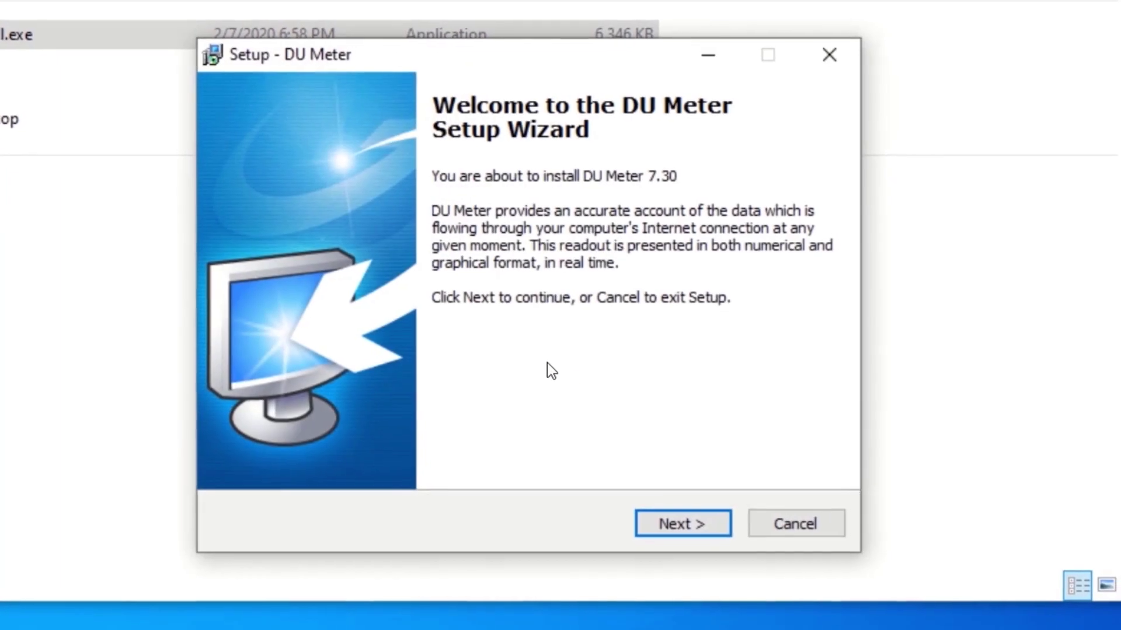
{"action": "left_click", "coordinate": [667, 524]}
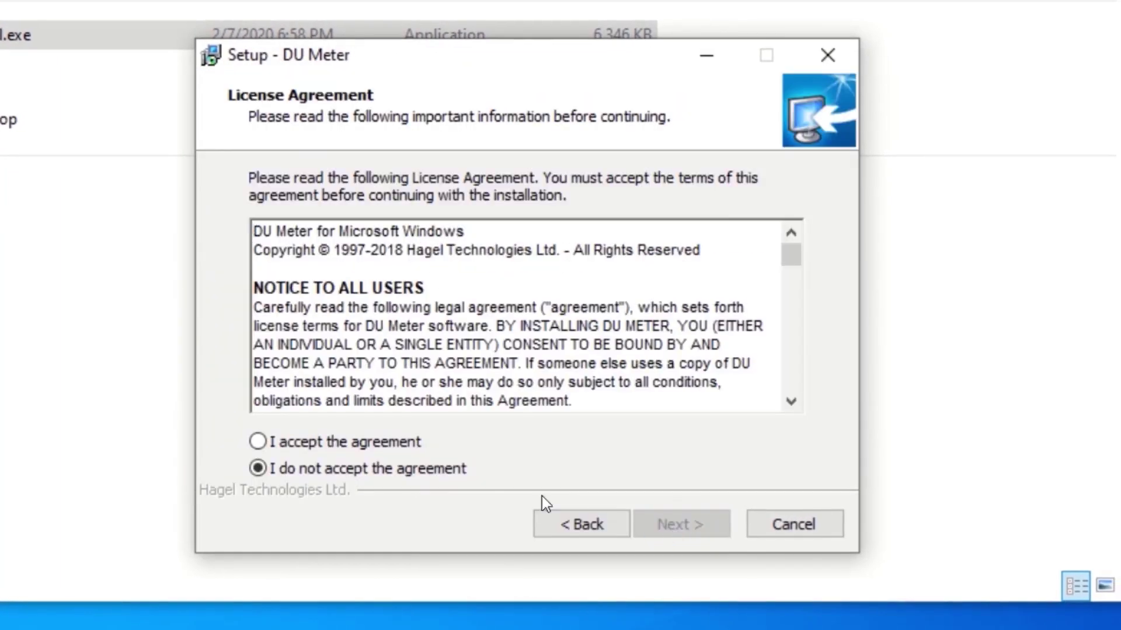
{"action": "left_click", "coordinate": [259, 442]}
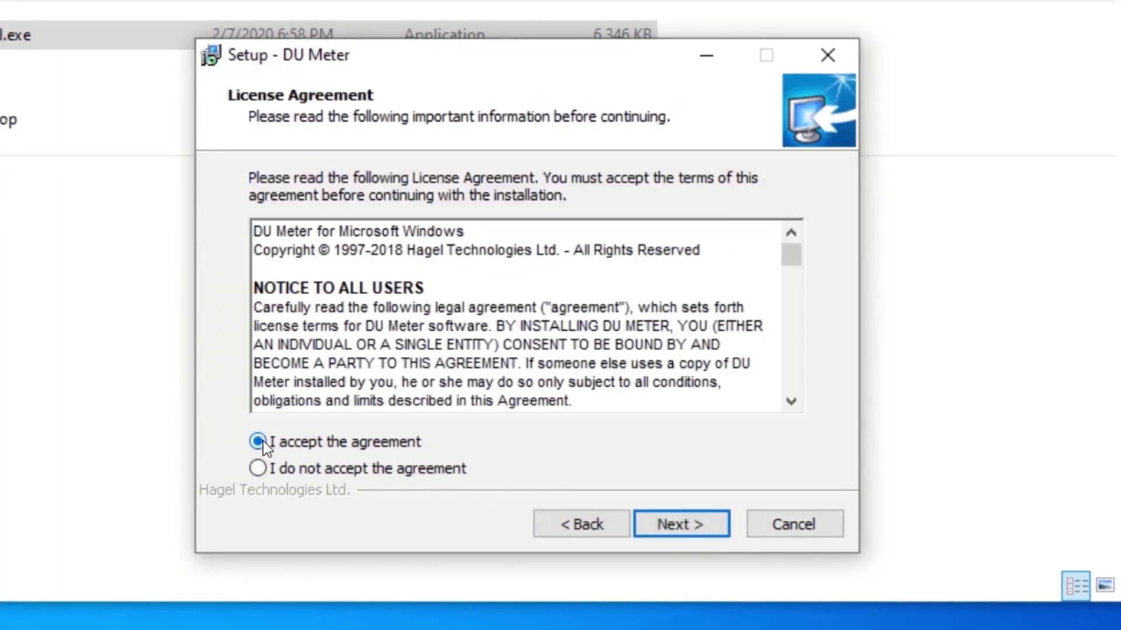
{"action": "left_click", "coordinate": [681, 526]}
{"action": "left_click", "coordinate": [709, 530]}
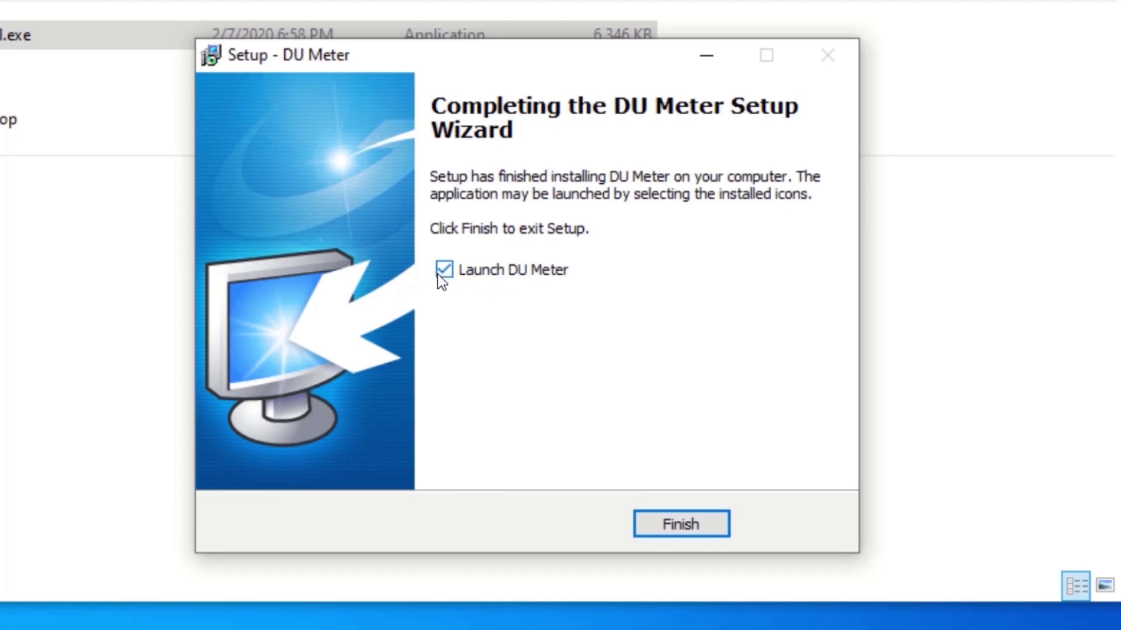
Finish setup, close the Downloads window, and start DU Meter from Windows search
{"action": "left_click", "coordinate": [680, 526]}
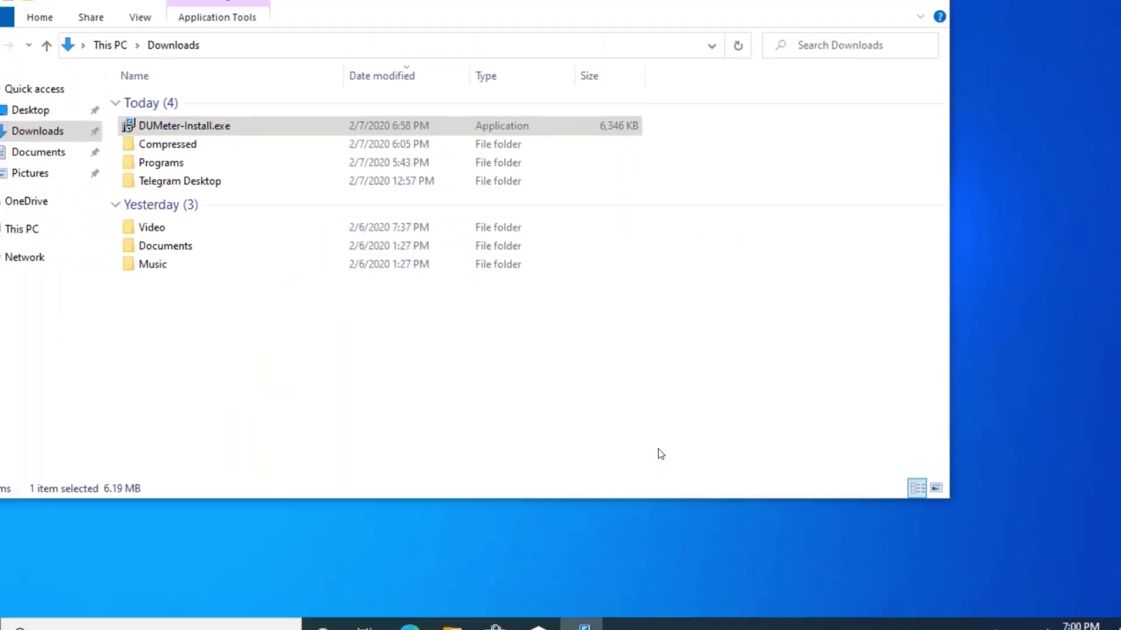
{"action": "left_click", "coordinate": [911, 12]}
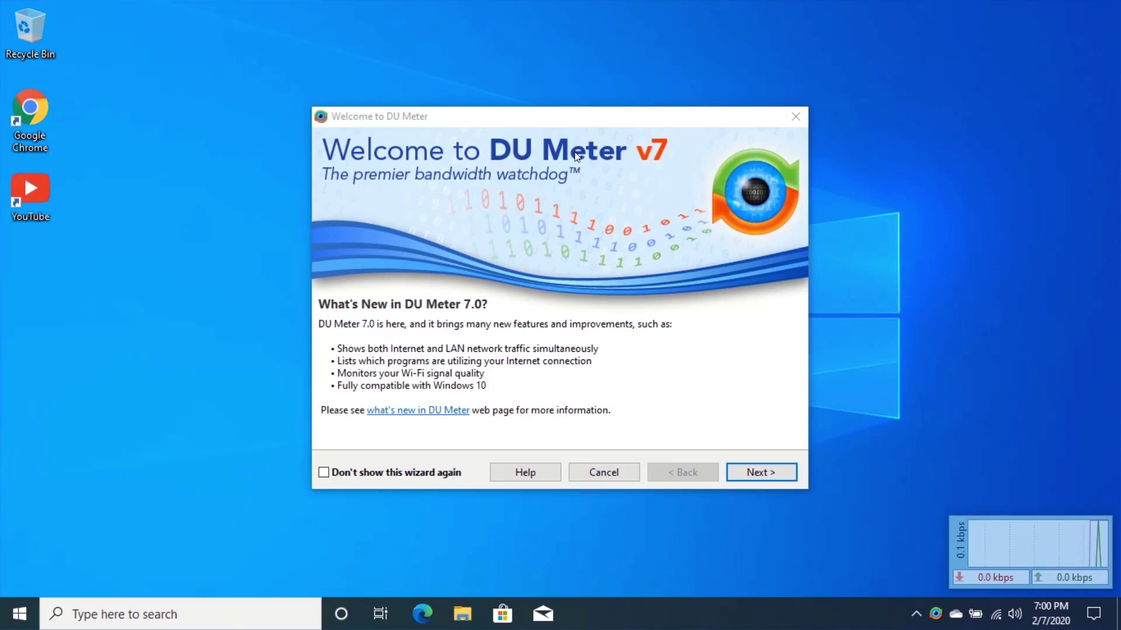
{"action": "left_click", "coordinate": [242, 618]}
{"action": "type", "text": "du m"}
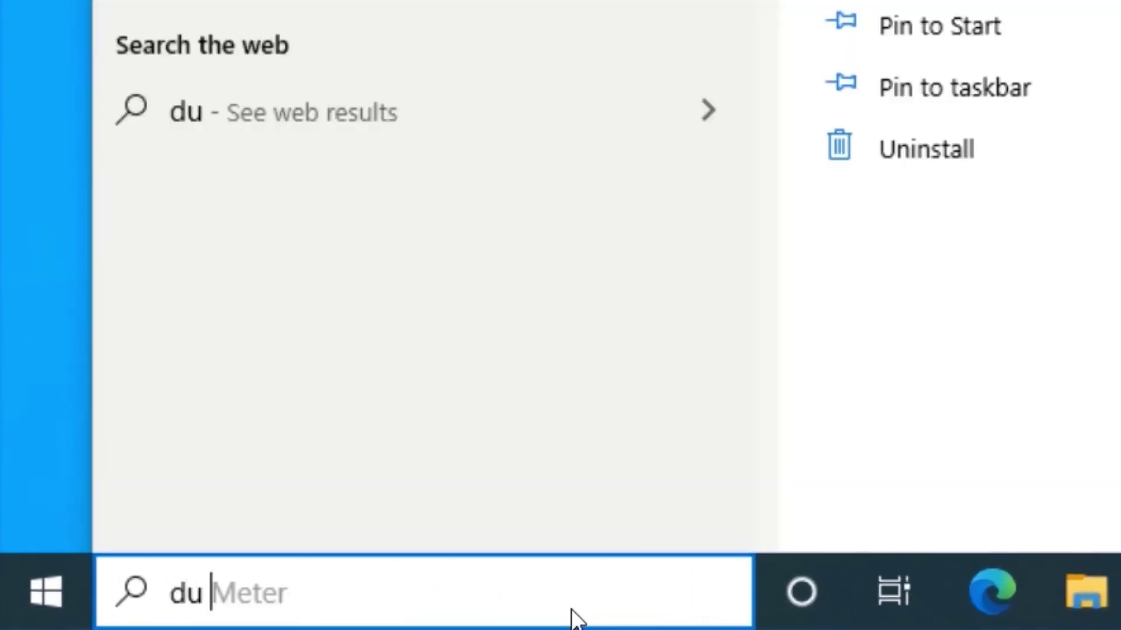
{"action": "type", "text": "eter"}
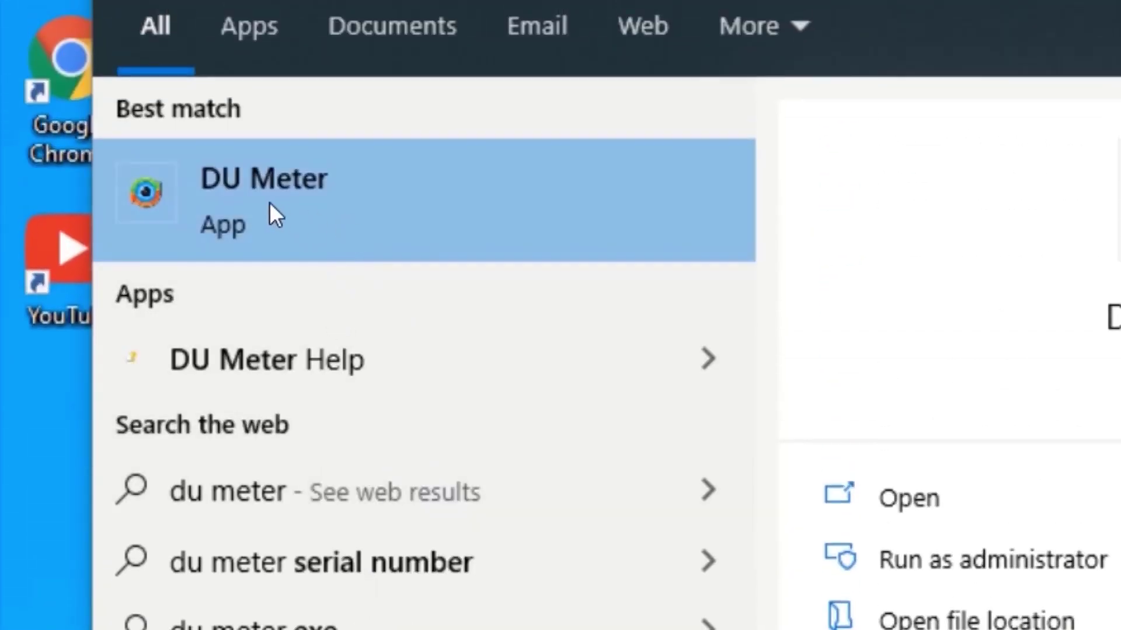
{"action": "left_click", "coordinate": [307, 191]}
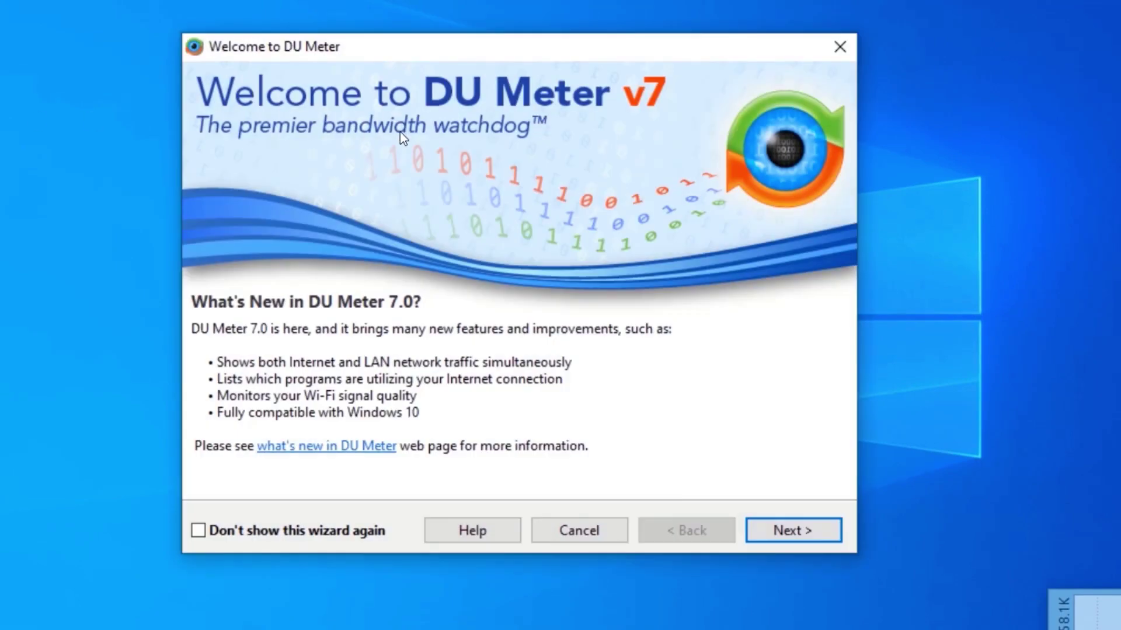
Finish the welcome wizard with the monthly traffic alert unchecked, UAC approved, and dumeter.net linking skipped
{"action": "left_click", "coordinate": [787, 532]}
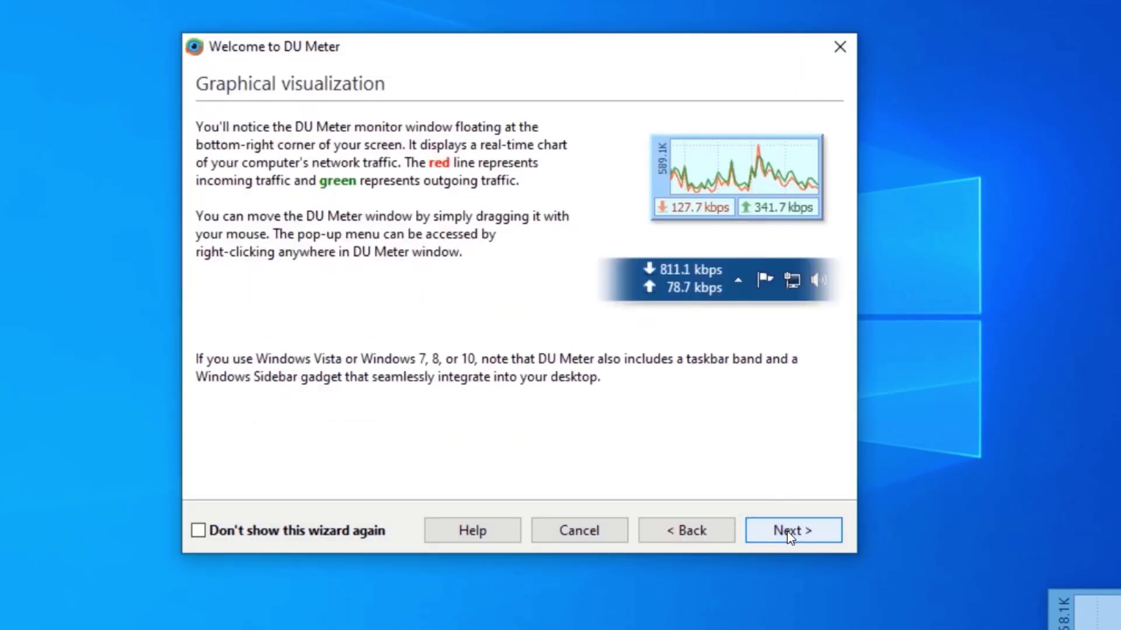
{"action": "left_click", "coordinate": [788, 531]}
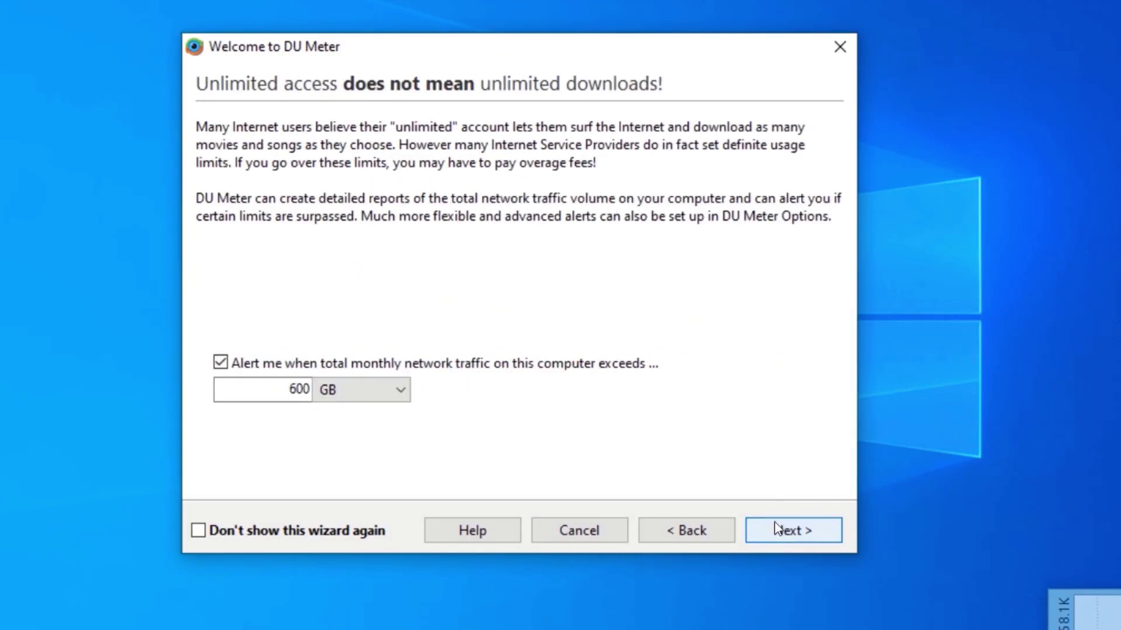
{"action": "left_click", "coordinate": [221, 364]}
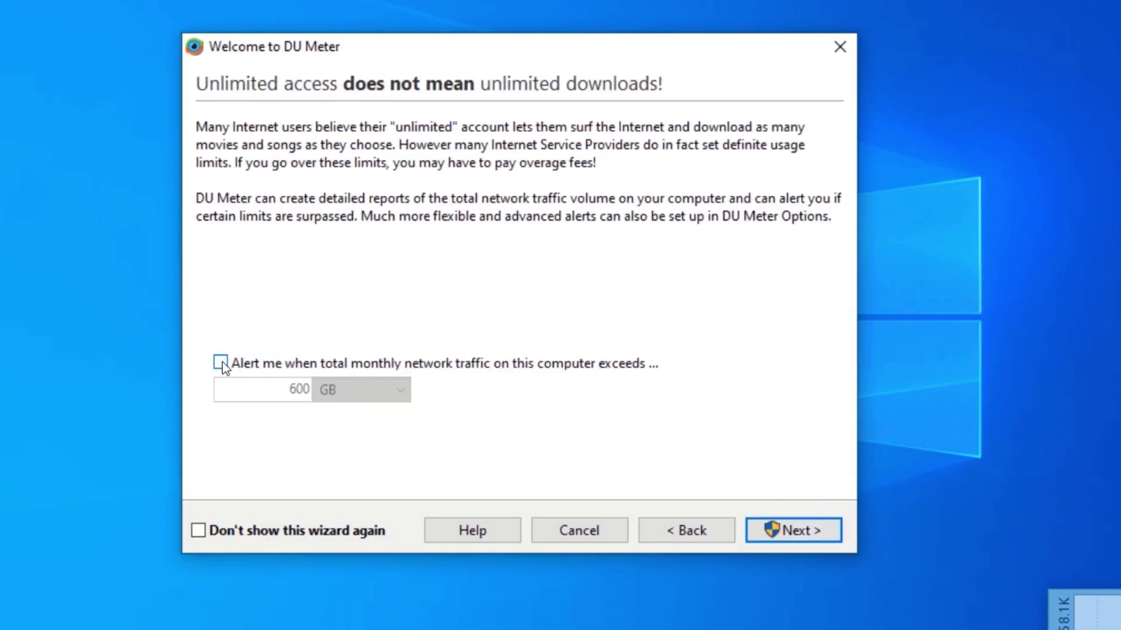
{"action": "left_click", "coordinate": [782, 528]}
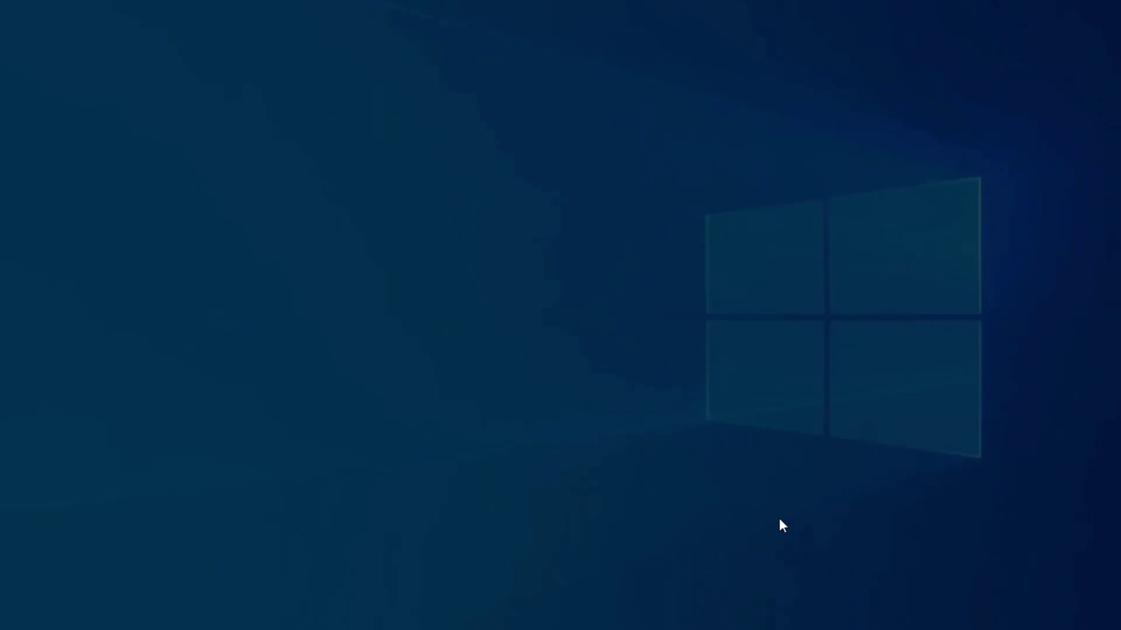
{"action": "left_click", "coordinate": [405, 454]}
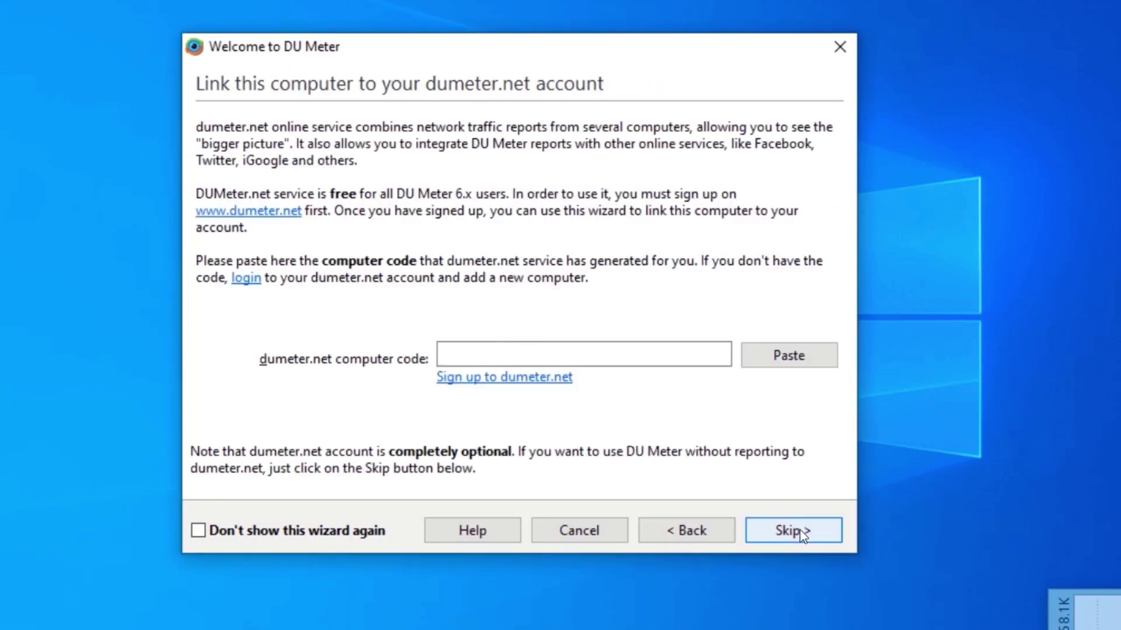
{"action": "left_click", "coordinate": [805, 527]}
{"action": "left_click", "coordinate": [805, 532]}
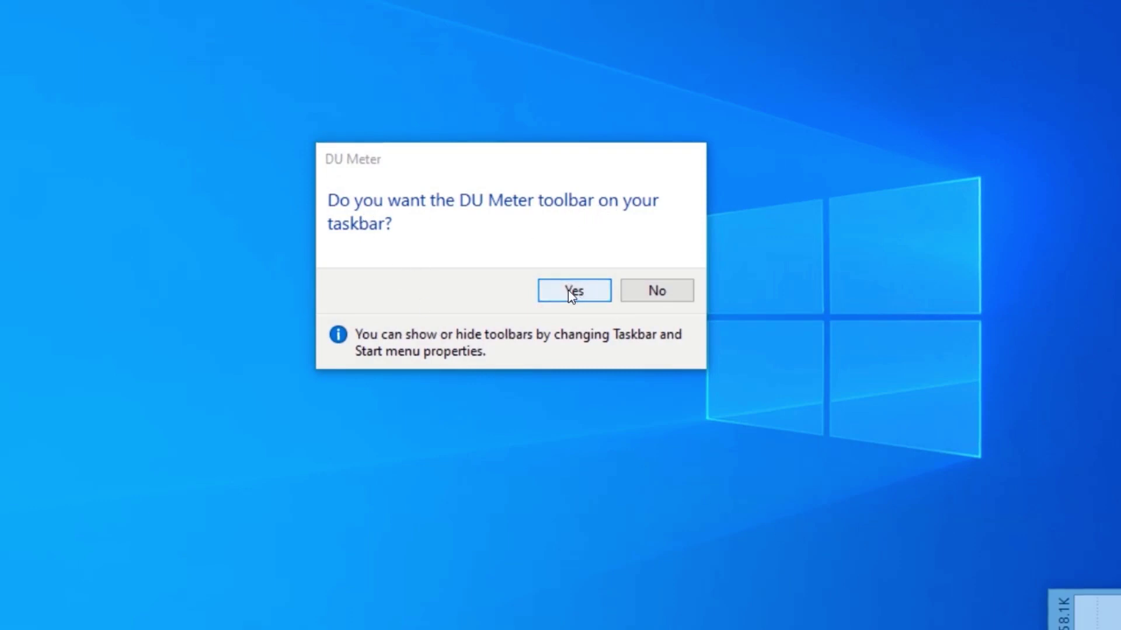
Add the DU Meter toolbar to the taskbar and close the floating graph window
{"action": "left_click", "coordinate": [597, 297]}
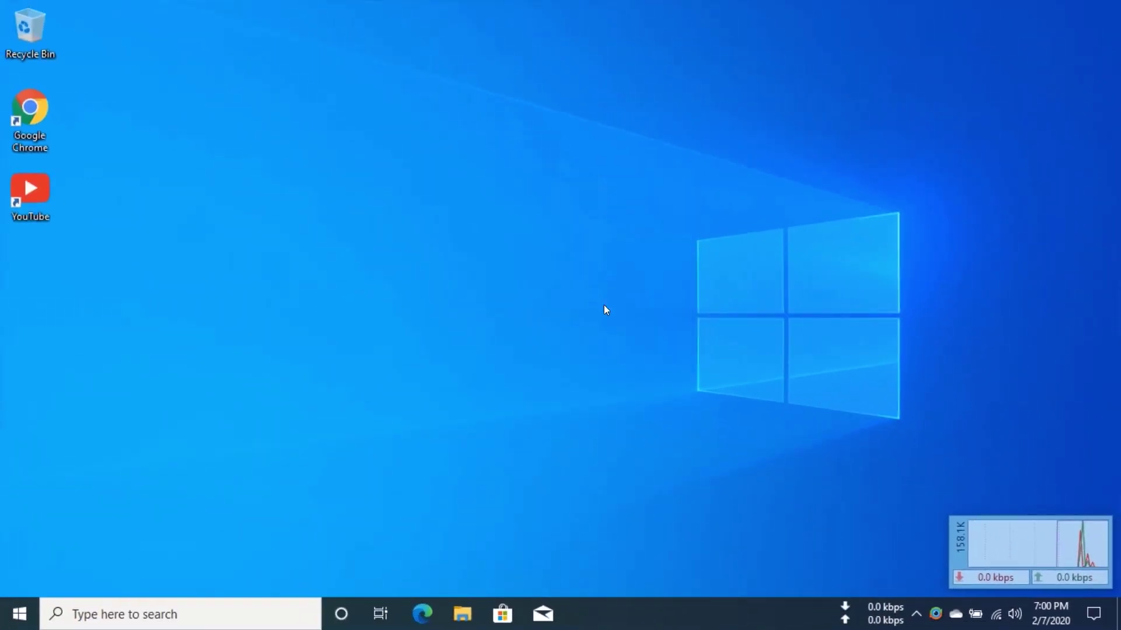
{"action": "mouse_move", "coordinate": [504, 583]}
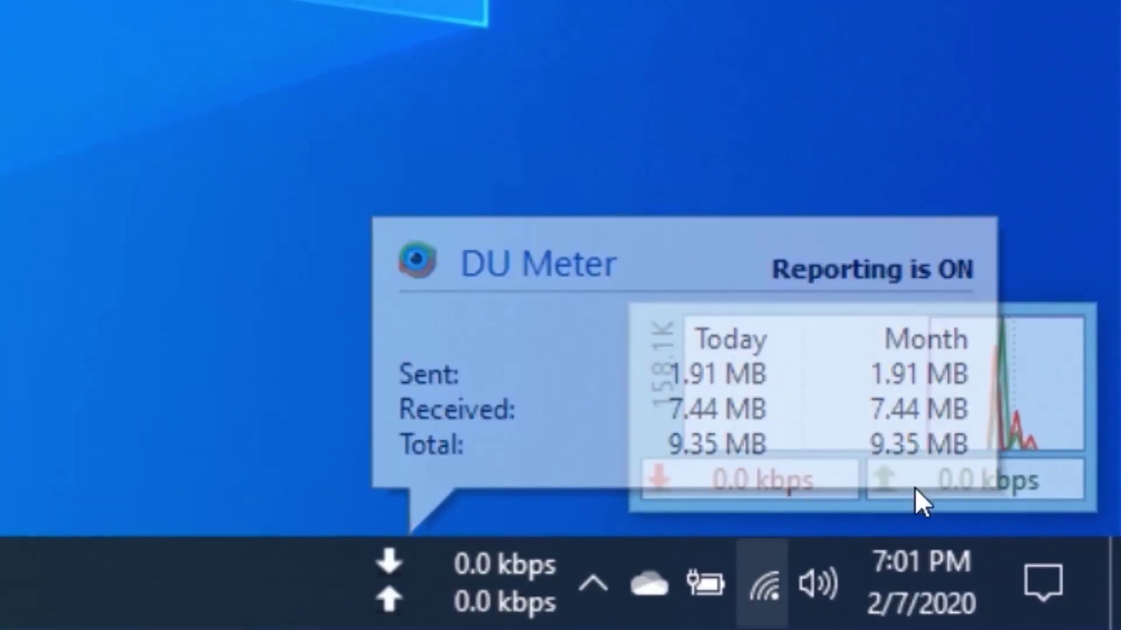
{"action": "mouse_move", "coordinate": [467, 583]}
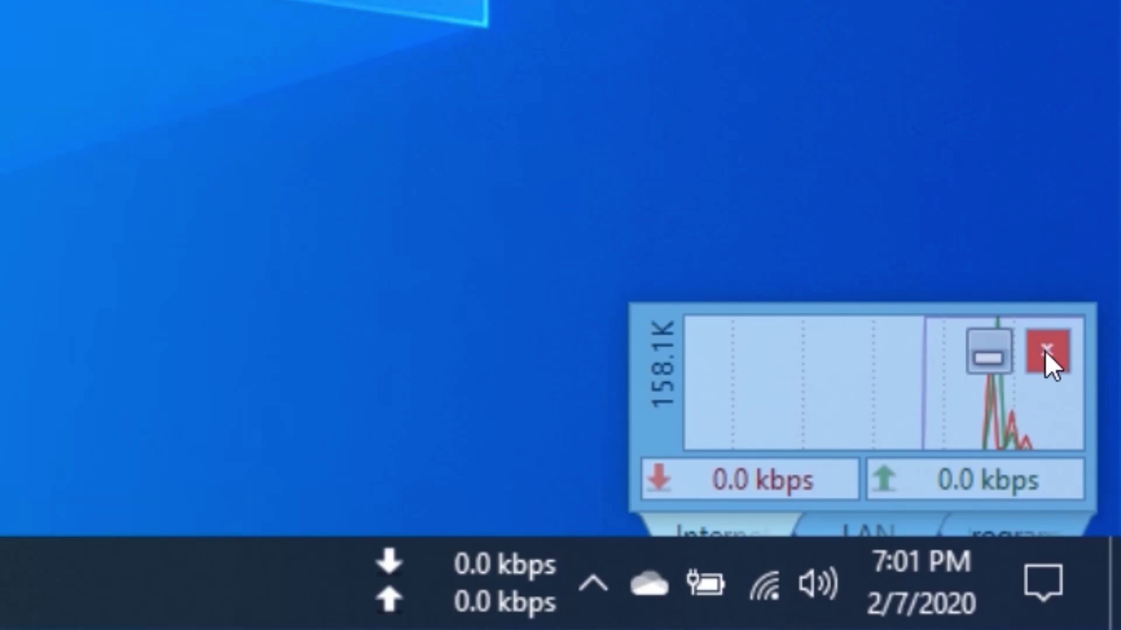
{"action": "left_click", "coordinate": [1047, 351]}
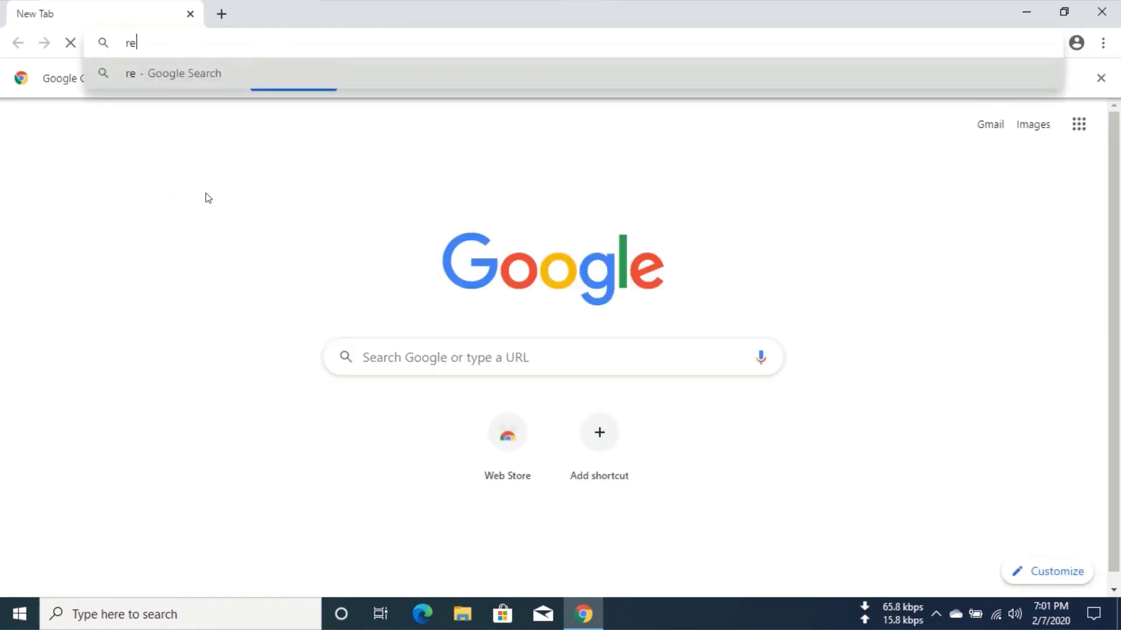
{"action": "type", "text": "c"}
{"action": "type", "text": "htut.com"}
{"action": "key", "text": "Return"}
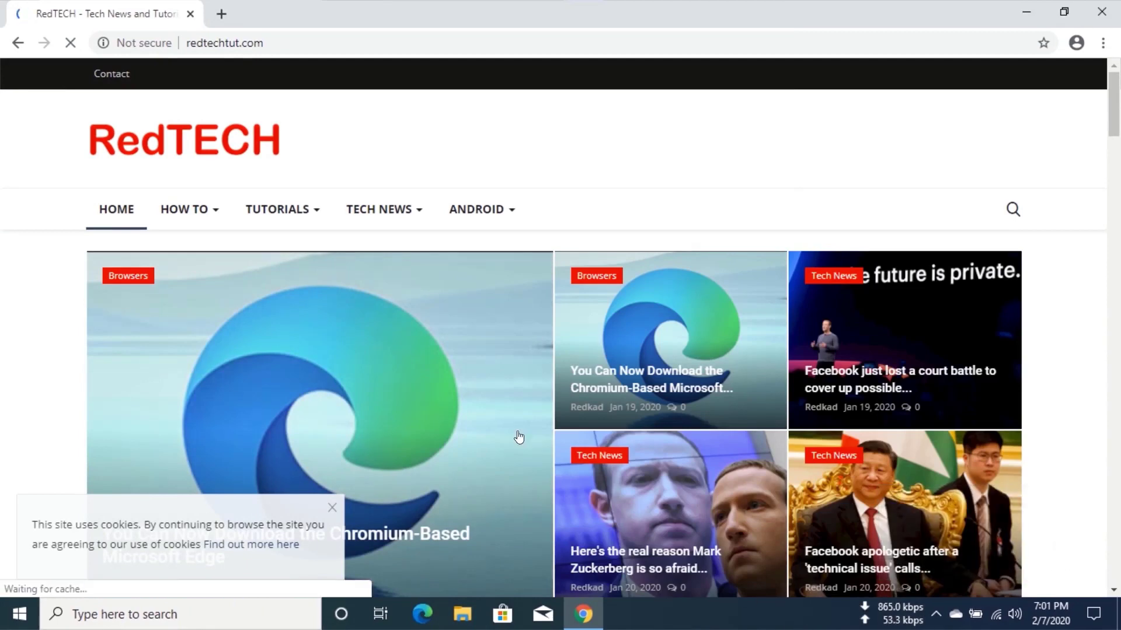
{"action": "scroll", "coordinate": [794, 408], "scroll_direction": "down", "scroll_amount": 5}
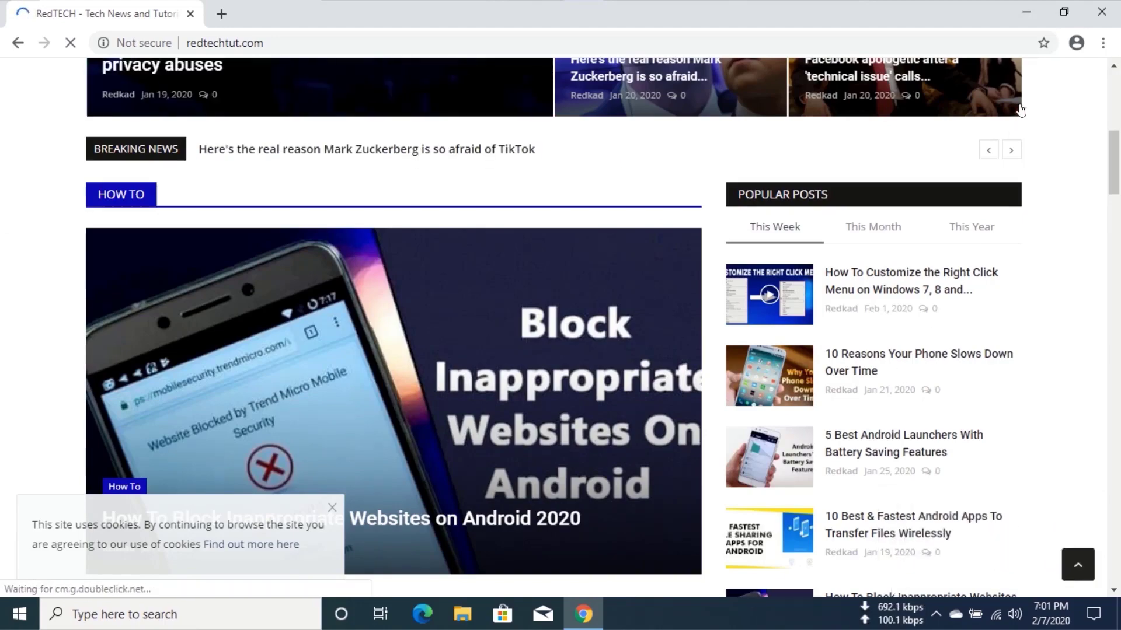
Close Chrome after browsing redtechtut.com
{"action": "left_click", "coordinate": [1101, 12]}
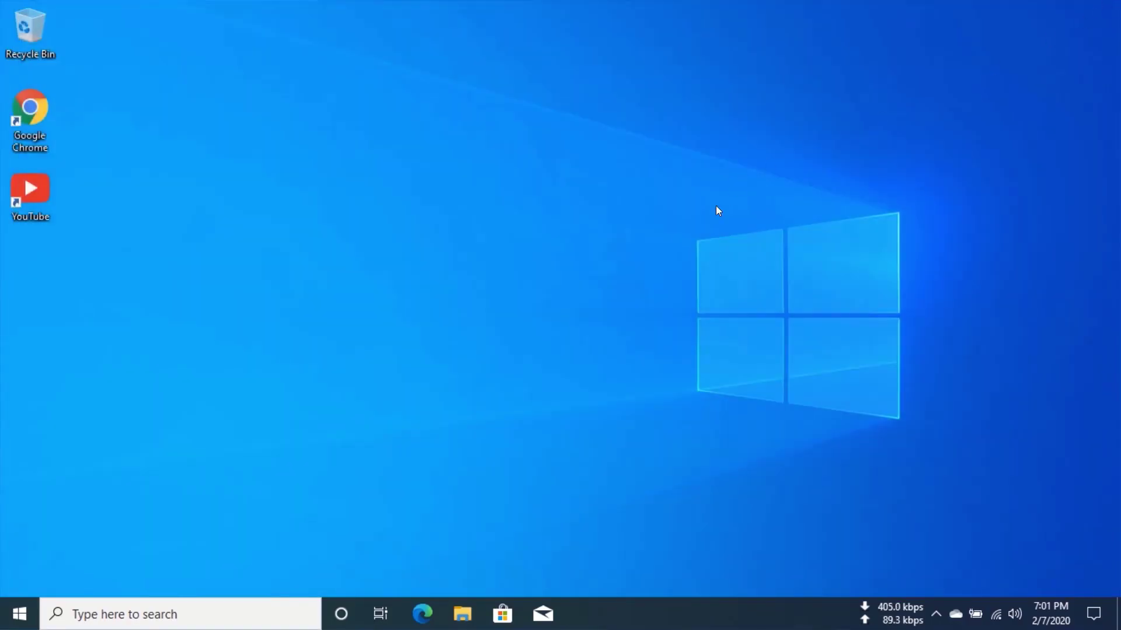